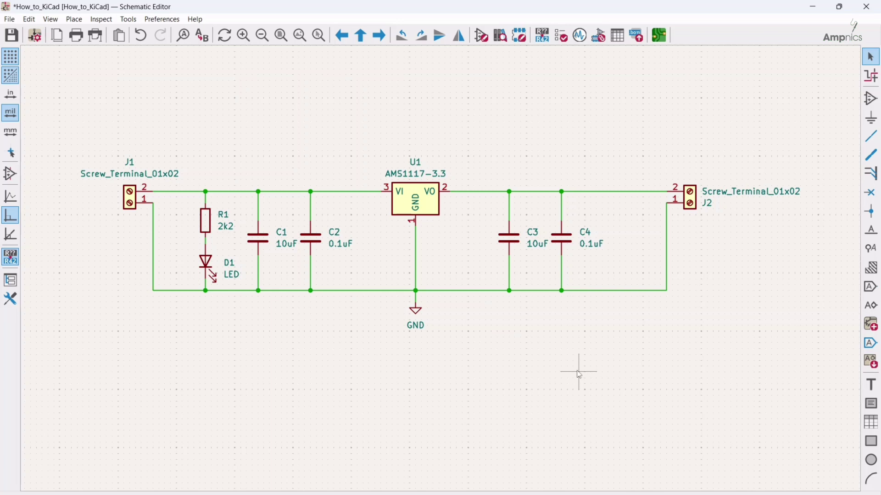
# - Box-select the entire AMS1117-3.3 regulator circuit and drag it toward the sheet centre
pyautogui.scroll(-2, 579, 374)
pyautogui.scroll(-1, 436, 269)
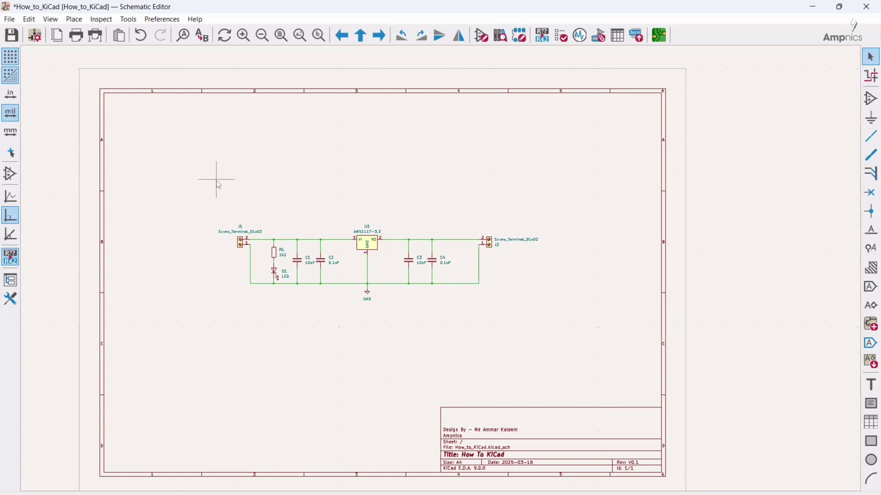
pyautogui.moveTo(213, 181); pyautogui.dragTo(532, 356)
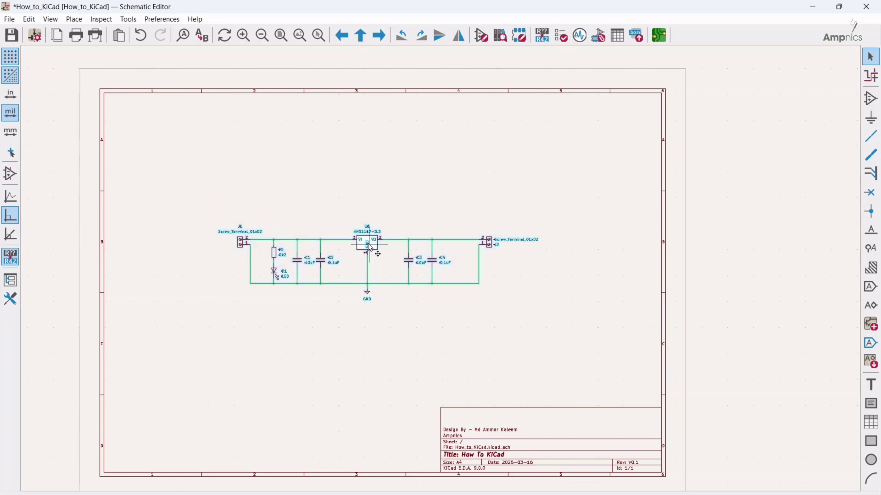
pyautogui.moveTo(368, 246); pyautogui.dragTo(378, 262)
pyautogui.click(309, 347)
pyautogui.moveTo(309, 347); pyautogui.dragTo(444, 326, button='middle')
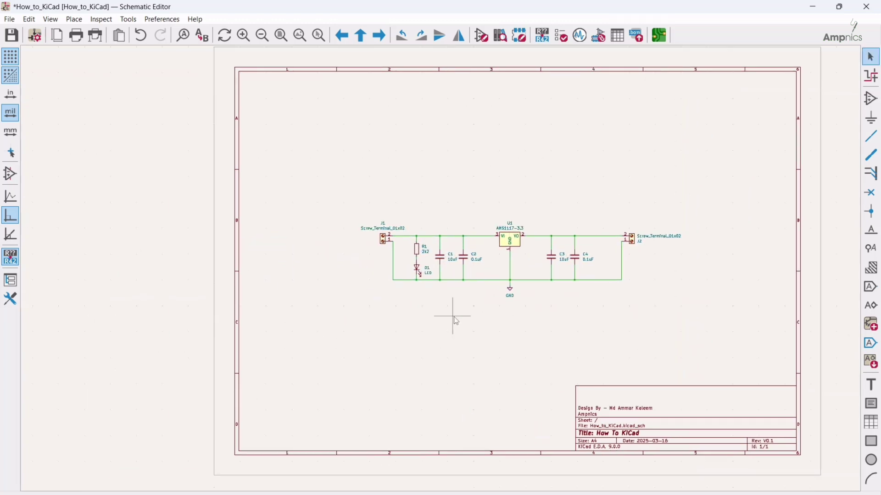
pyautogui.moveTo(478, 301); pyautogui.dragTo(429, 334, button='middle')
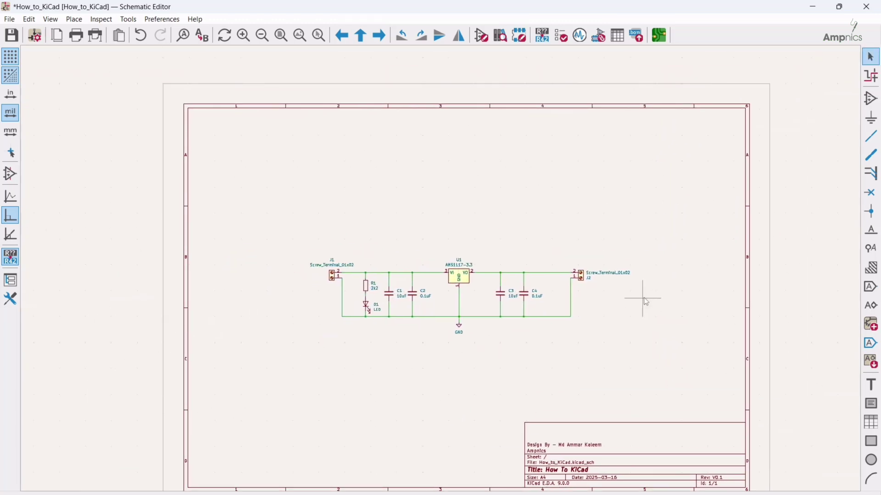
pyautogui.moveTo(570, 360); pyautogui.dragTo(554, 329, button='middle')
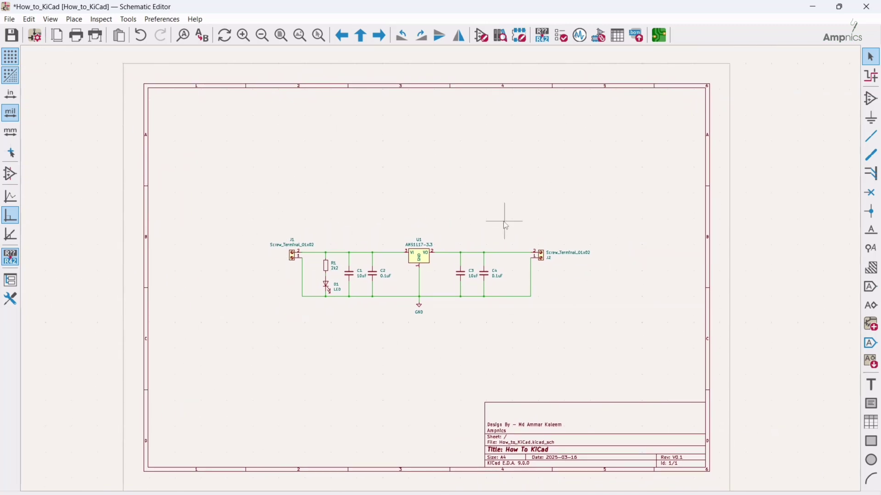
# - Draw a rectangle from above-left to below-right of the regulator circuit, framing all its parts
pyautogui.click(74, 21)
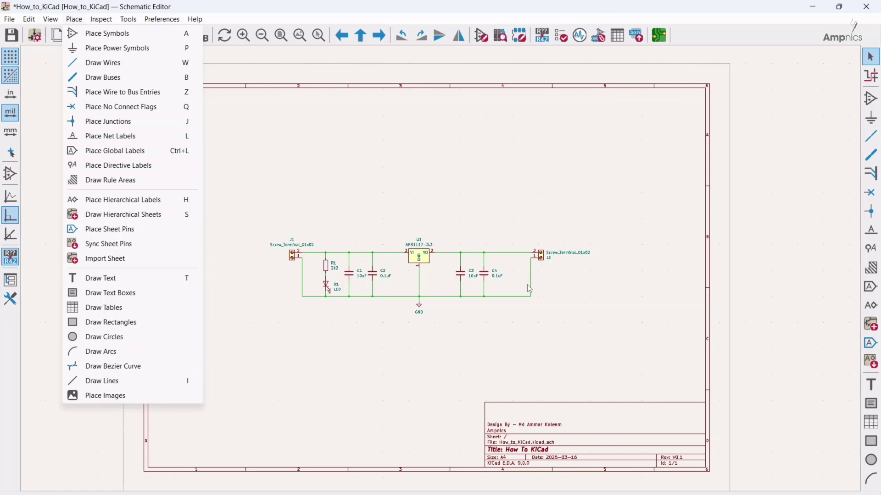
pyautogui.click(102, 323)
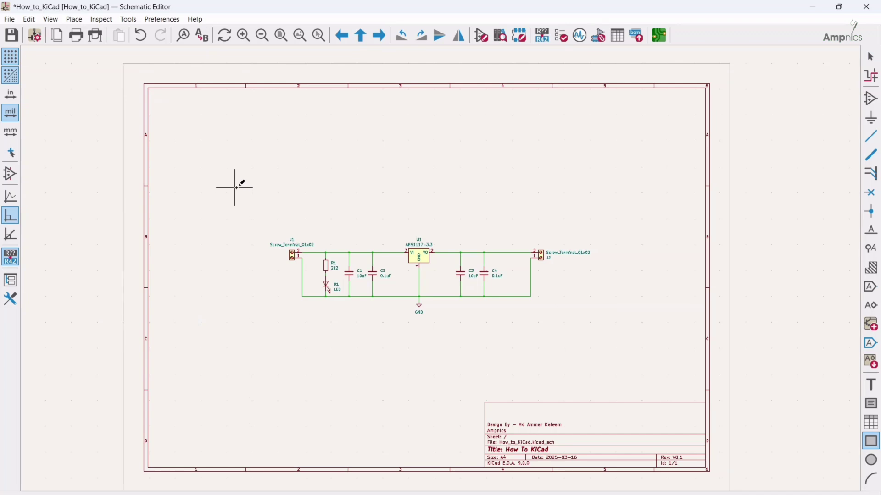
pyautogui.click(237, 187)
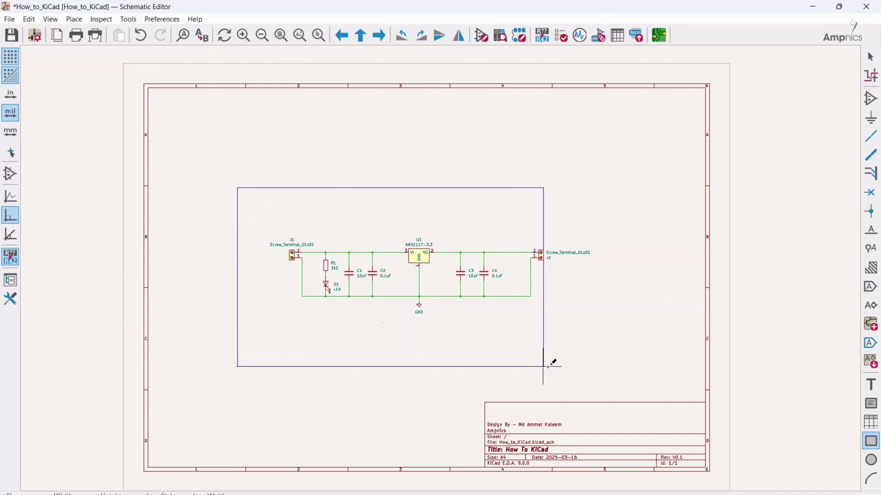
pyautogui.click(603, 365)
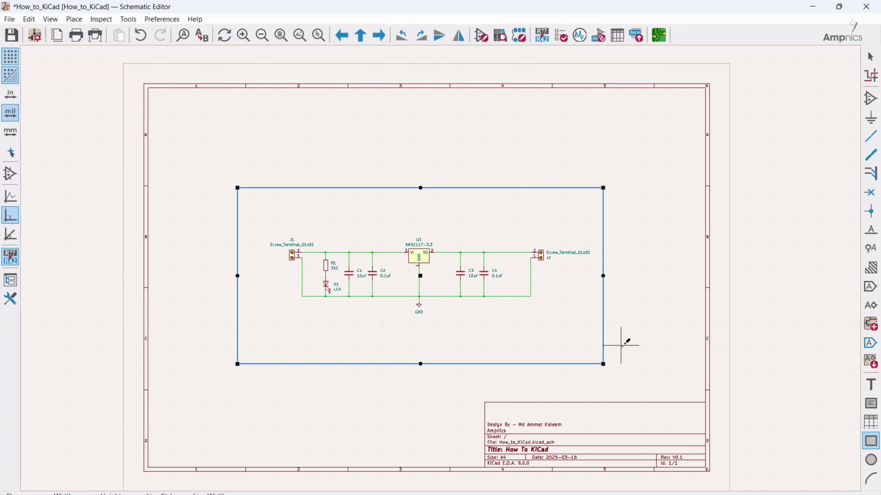
pyautogui.press('Escape')
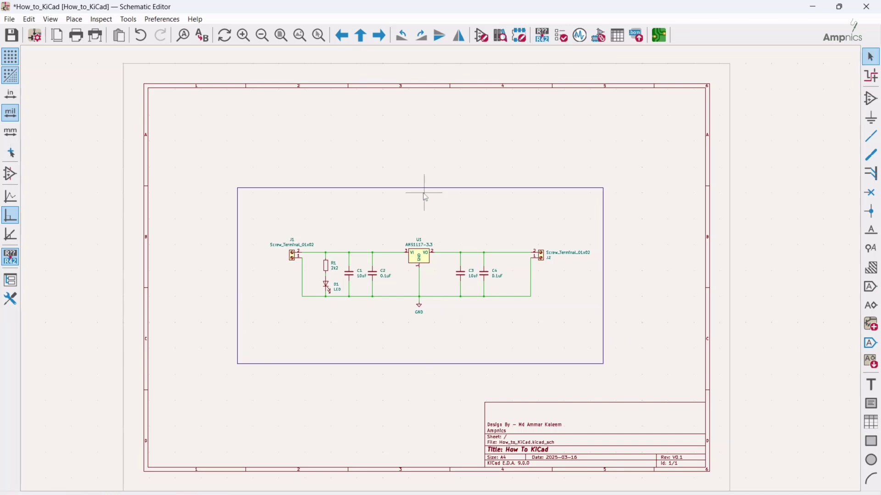
# - Change the frame rectangle's border line style to dashed
pyautogui.scroll(3, 426, 236)
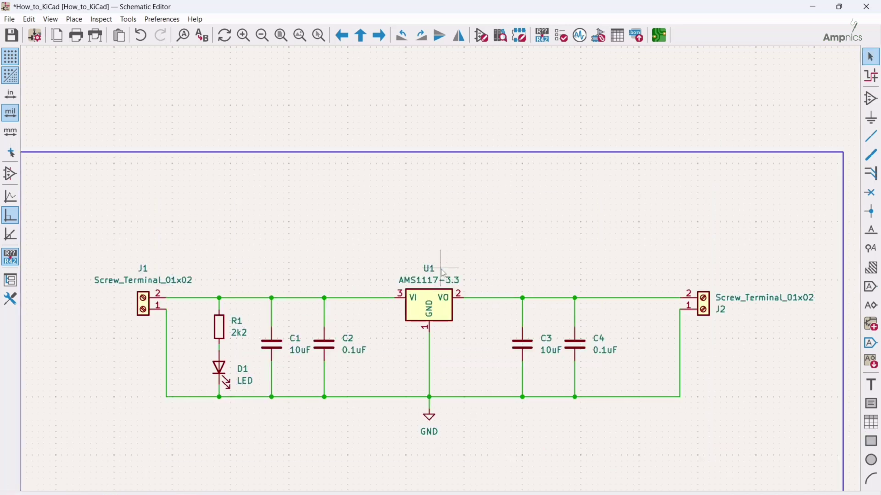
pyautogui.click(450, 156)
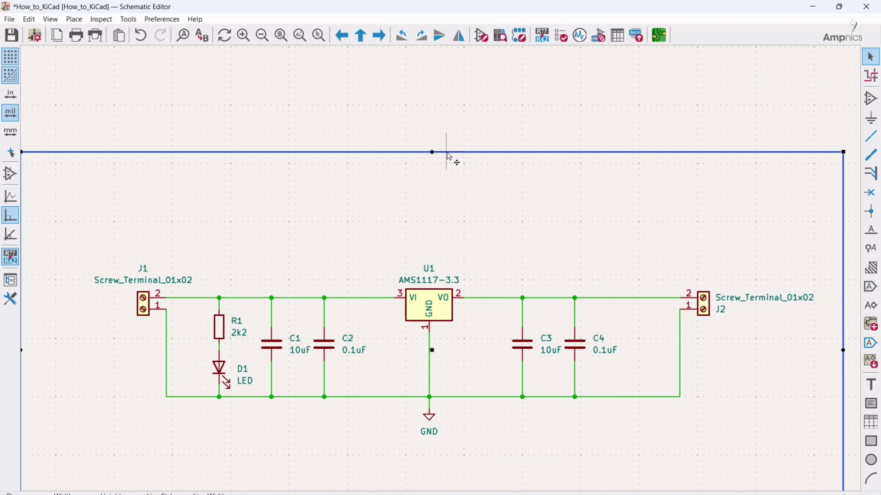
pyautogui.scroll(-3, 450, 158)
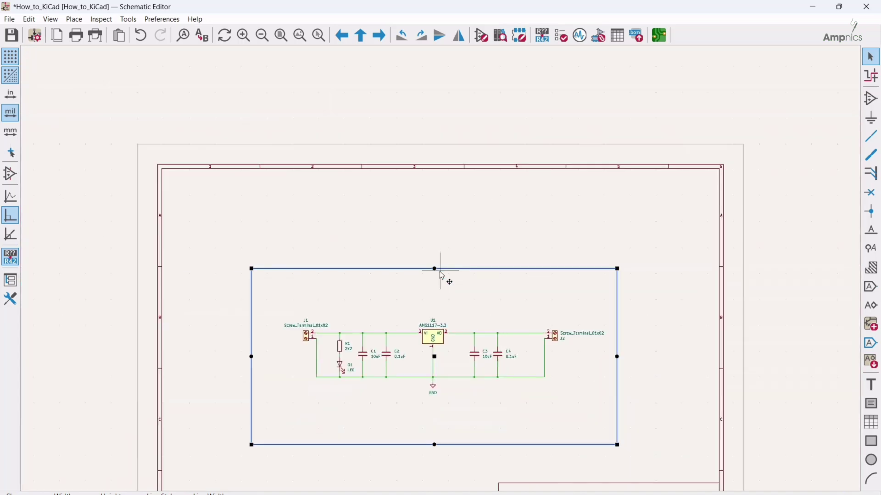
pyautogui.doubleClick(442, 273)
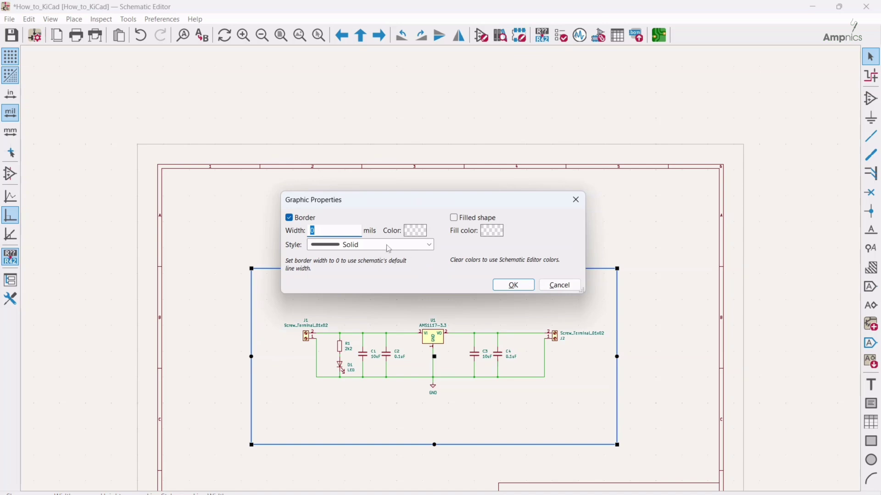
pyautogui.click(389, 249)
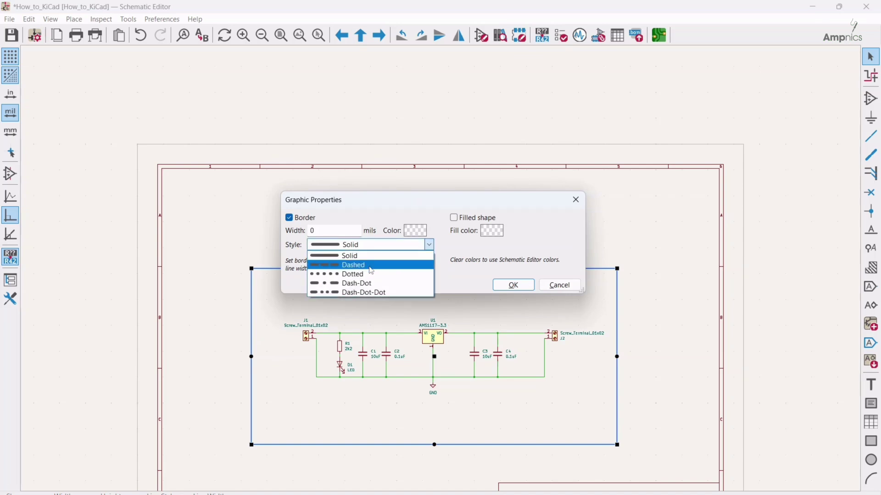
pyautogui.click(371, 266)
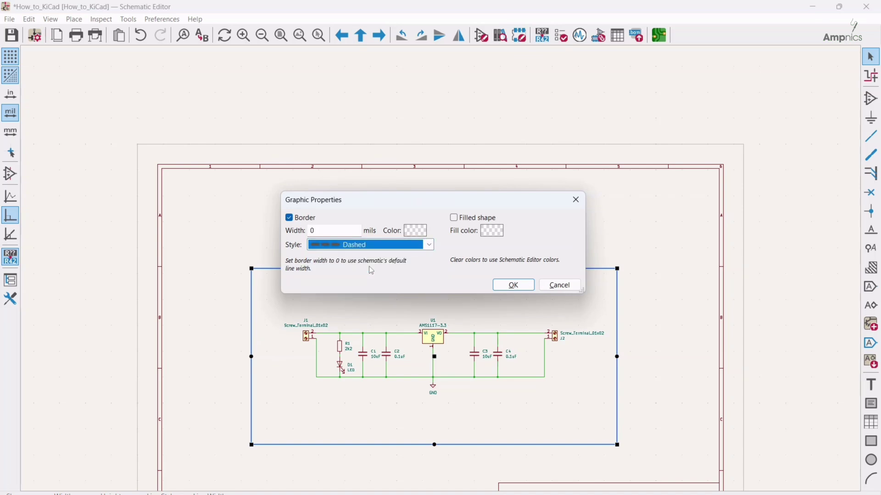
pyautogui.click(401, 248)
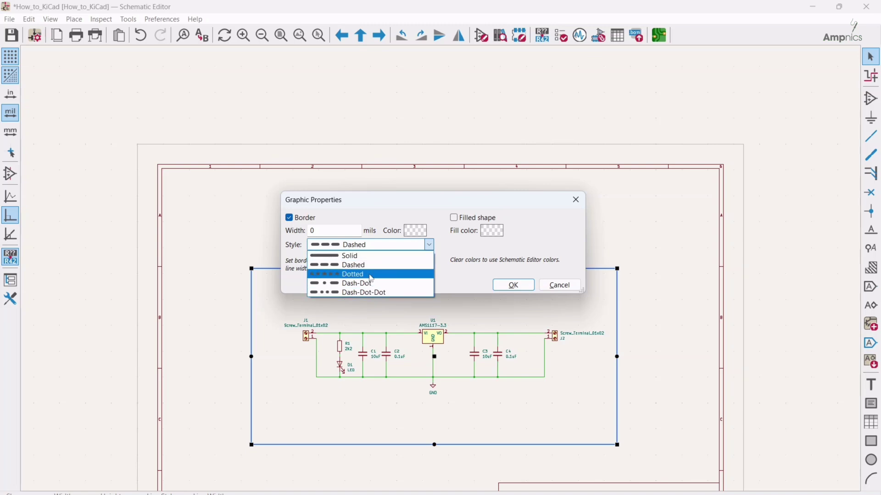
pyautogui.click(369, 265)
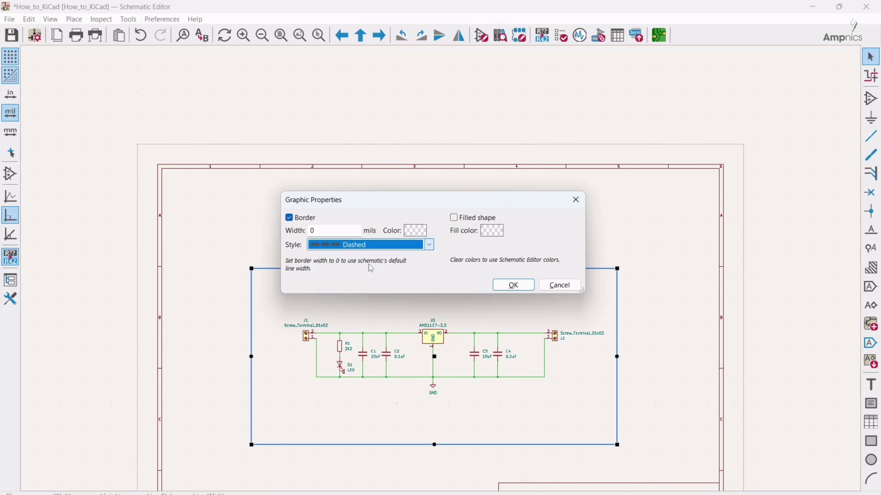
pyautogui.click(513, 285)
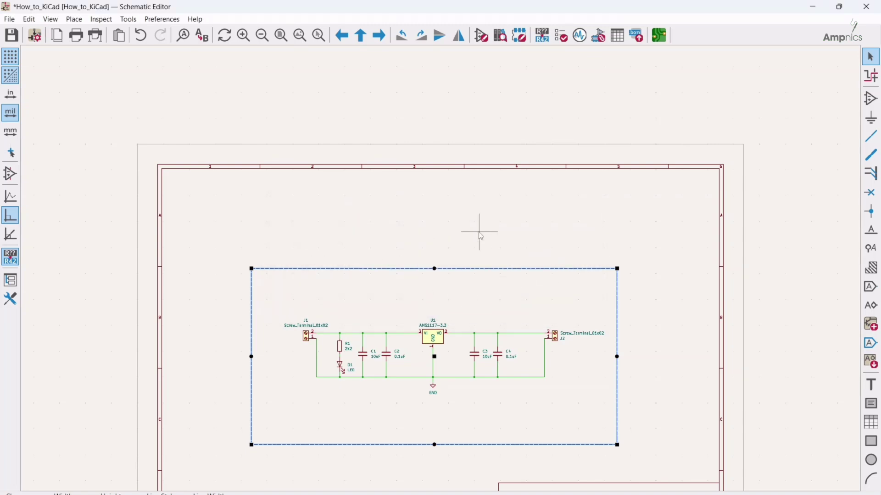
pyautogui.moveTo(483, 307); pyautogui.dragTo(472, 279, button='middle')
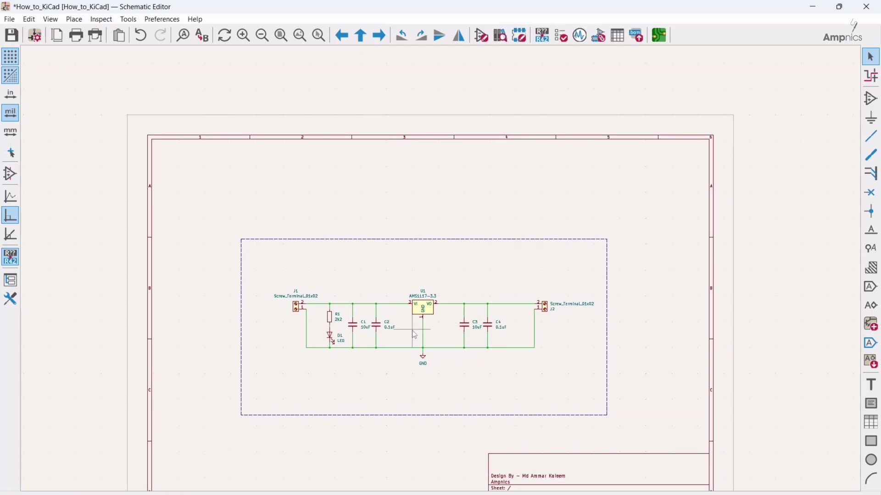
pyautogui.moveTo(436, 265); pyautogui.dragTo(431, 218, button='middle')
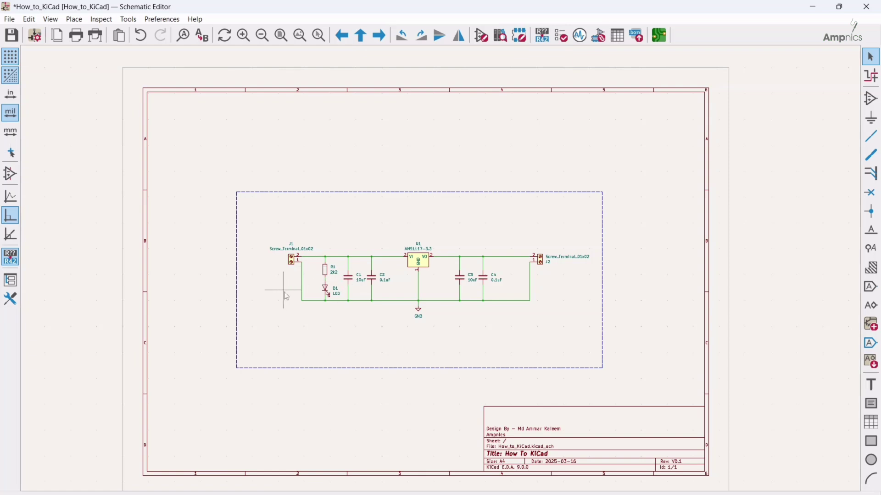
# - Add a bold LDO text label at size 100 on the sheet
pyautogui.click(871, 388)
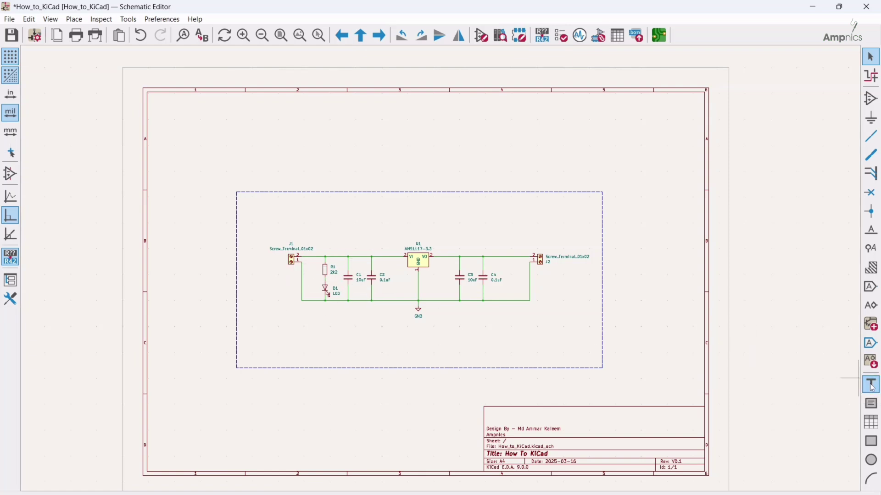
pyautogui.click(620, 350)
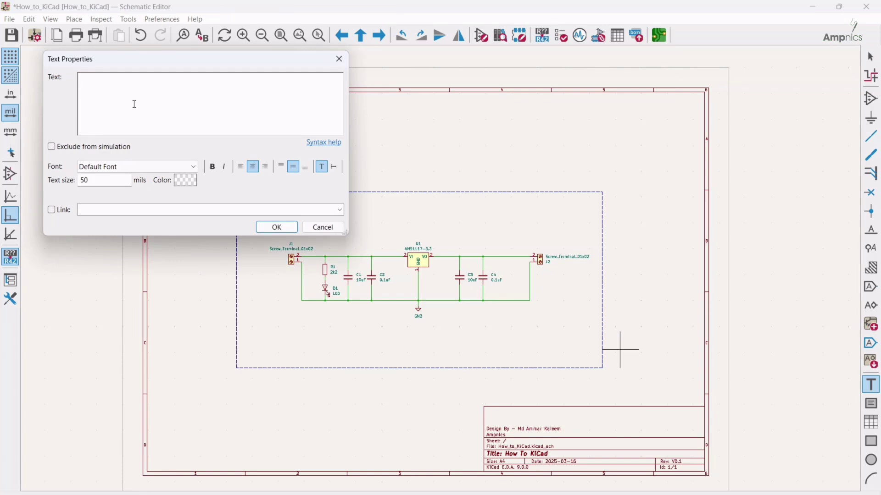
pyautogui.write('LDO')
pyautogui.press('Tab')
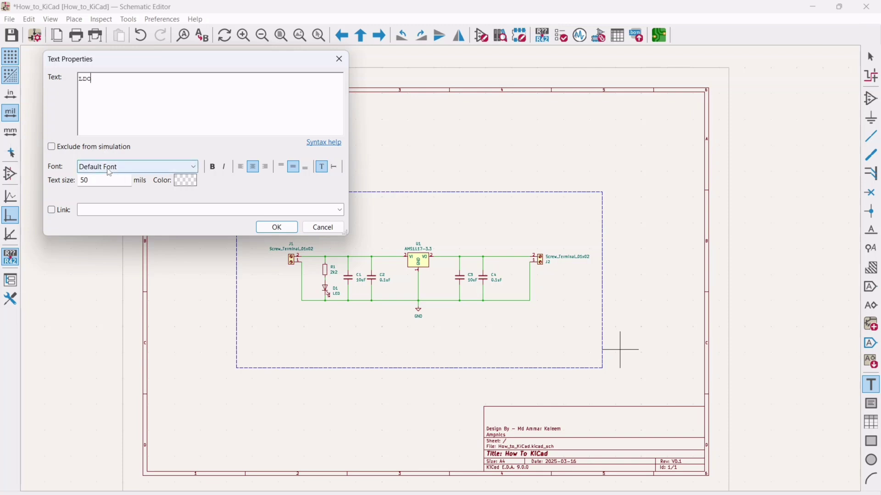
pyautogui.press('Tab')
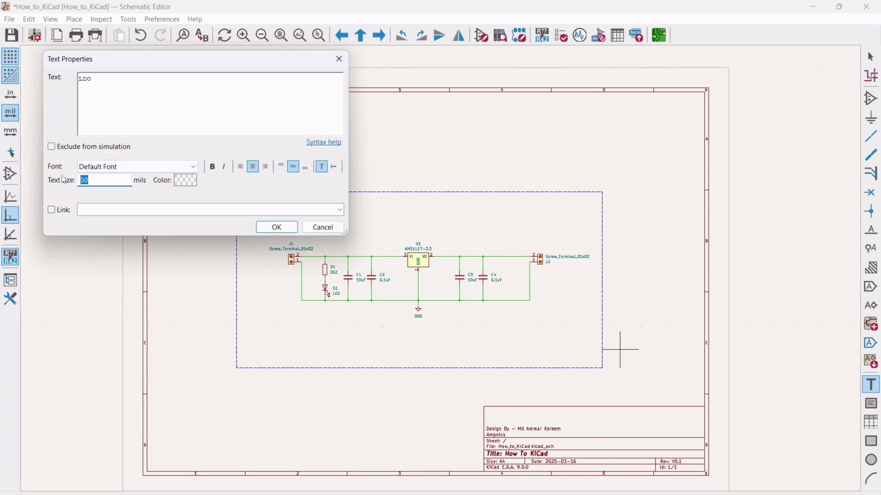
pyautogui.write('100')
pyautogui.click(213, 171)
pyautogui.click(276, 227)
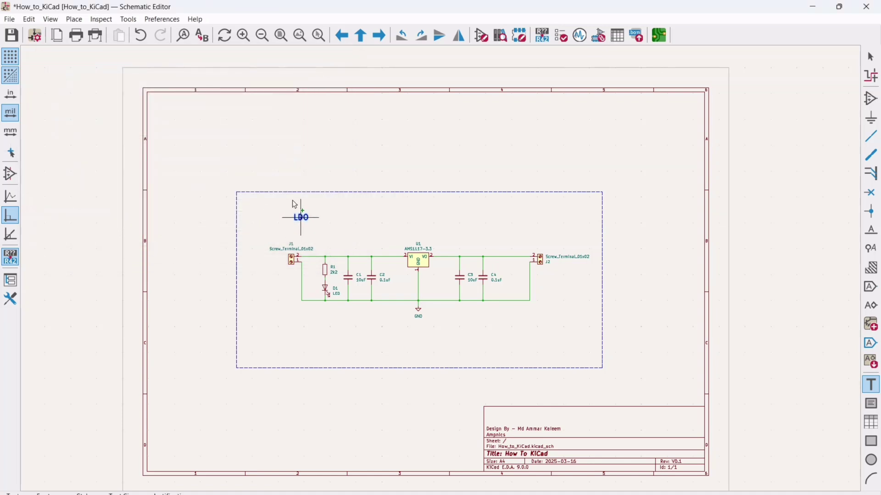
pyautogui.click(250, 205)
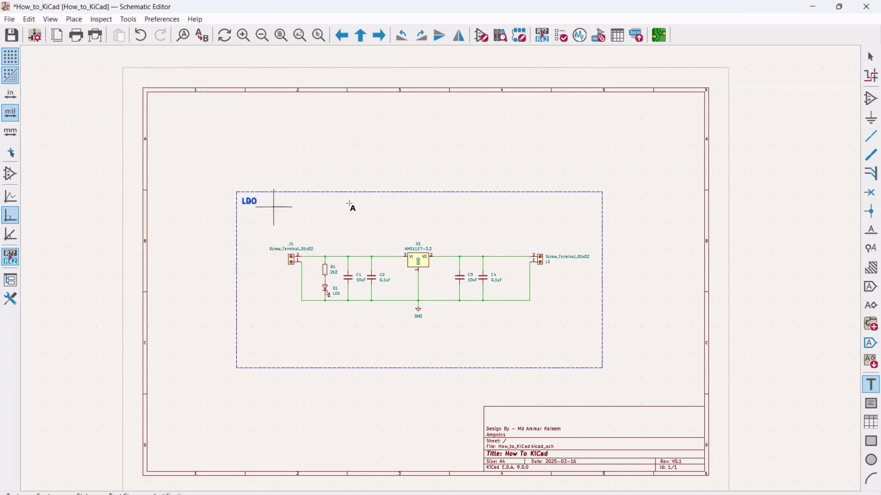
pyautogui.press('Escape')
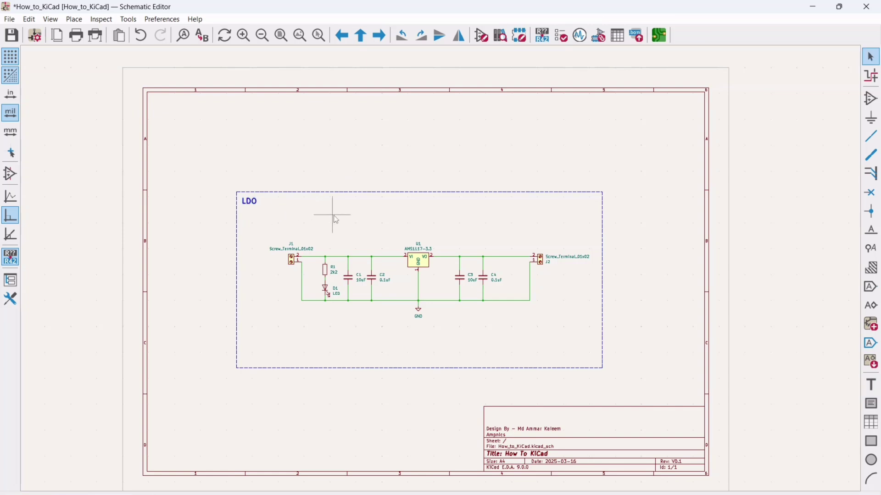
# - Move the LDO label to the dashed box's top-left corner
pyautogui.moveTo(334, 212); pyautogui.dragTo(324, 213, button='middle')
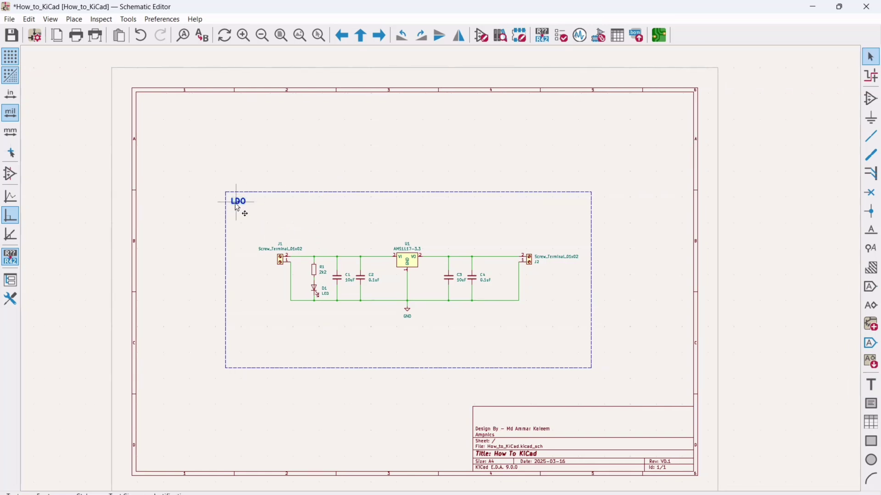
pyautogui.press('m')
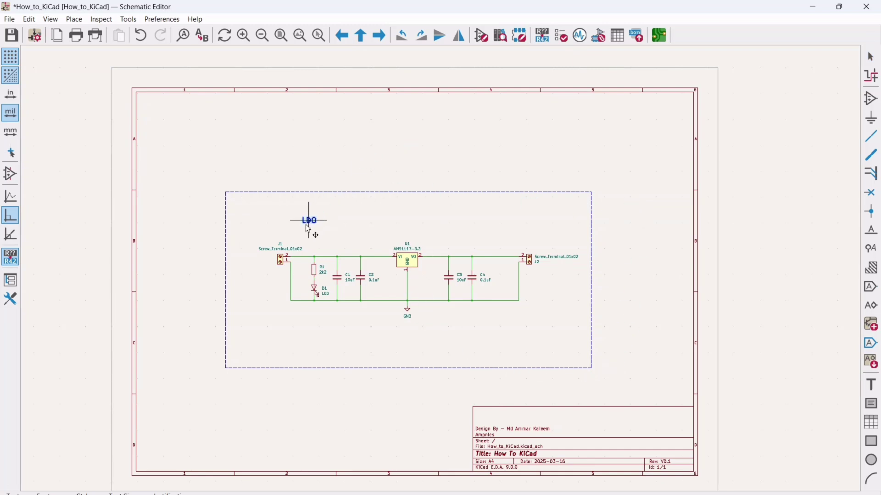
pyautogui.click(239, 205)
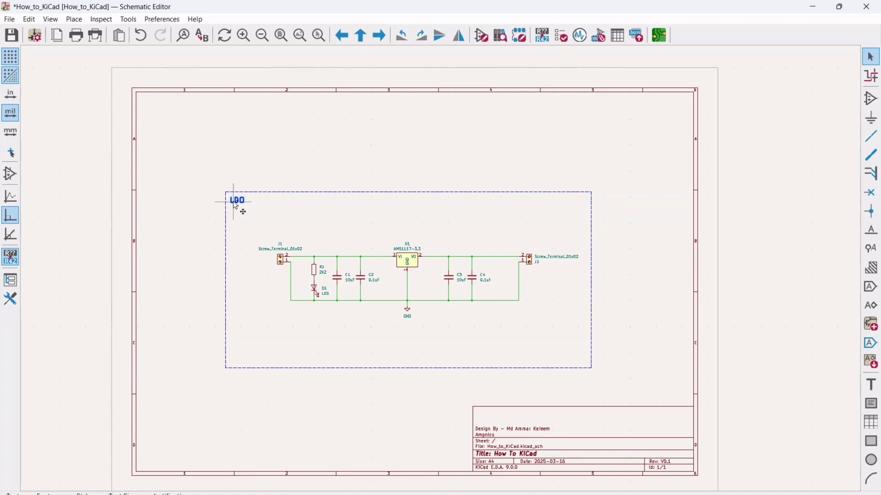
# - Duplicate the LDO text to the left of J1 and retype it as DC/IN 12V
pyautogui.hotkey('ctrl', 'd')
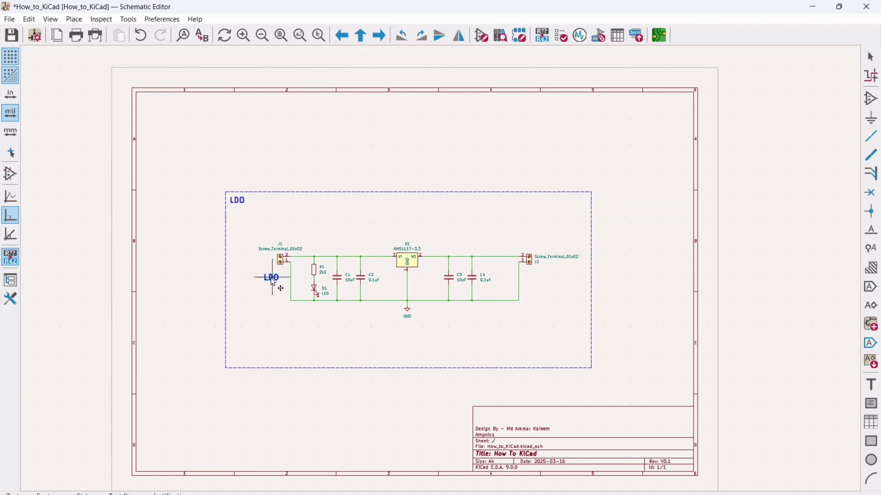
pyautogui.click(274, 283)
pyautogui.doubleClick(274, 280)
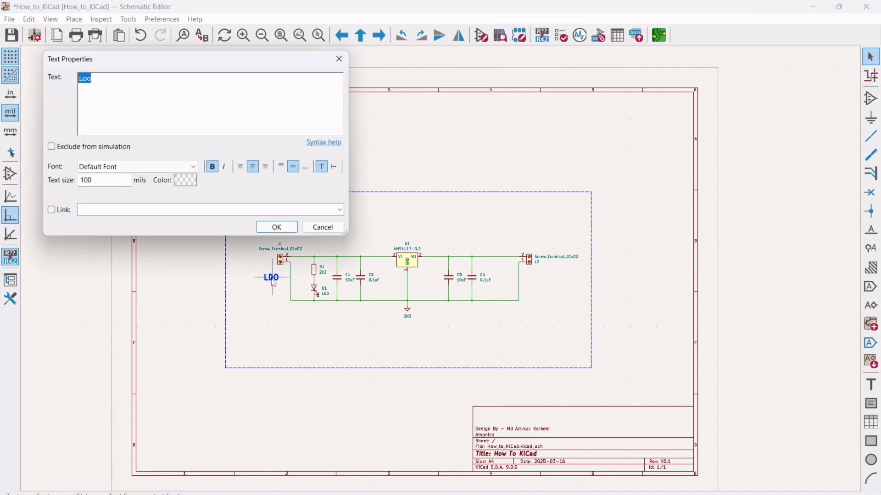
pyautogui.write('i')
pyautogui.press('BackSpace')
pyautogui.press('BackSpace')
pyautogui.press('BackSpace')
pyautogui.write('I')
pyautogui.press('BackSpace')
pyautogui.write('N 12')
pyautogui.write('V')
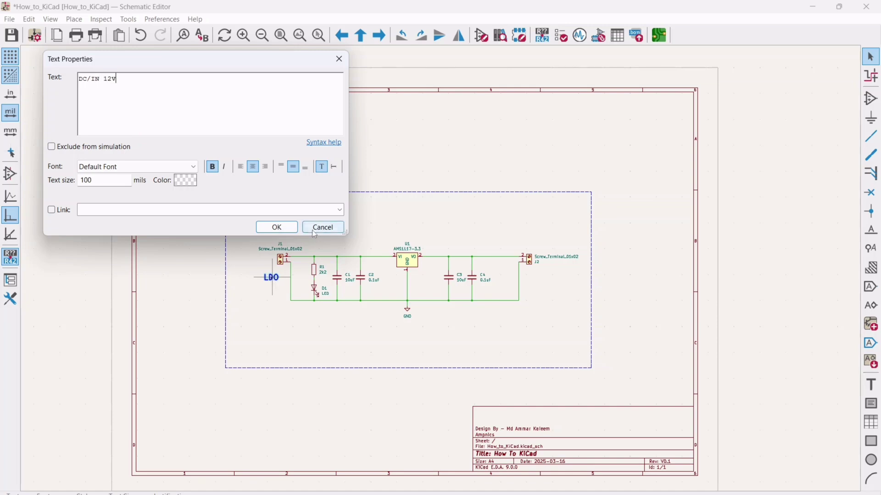
# - Fix the DC/IN 12V label beside J1, then duplicate it for the J2 side
pyautogui.click(277, 227)
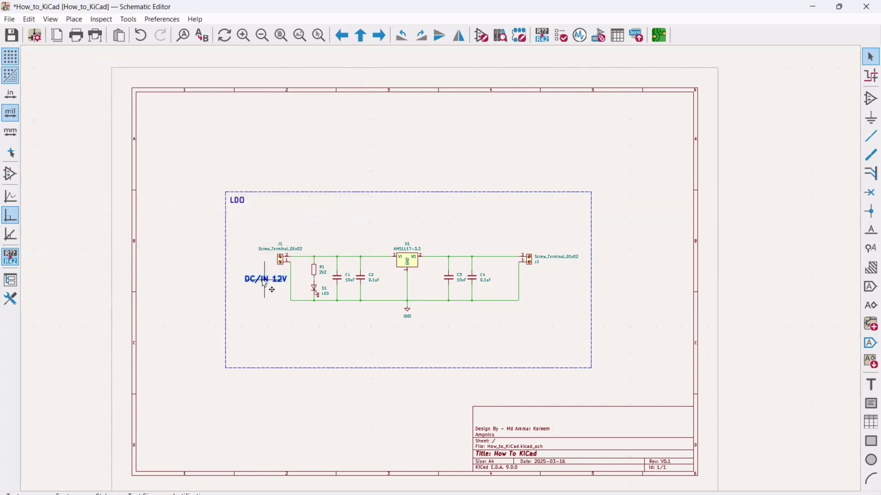
pyautogui.click(274, 285)
pyautogui.press('Escape')
pyautogui.click(273, 281)
pyautogui.hotkey('ctrl', 'd')
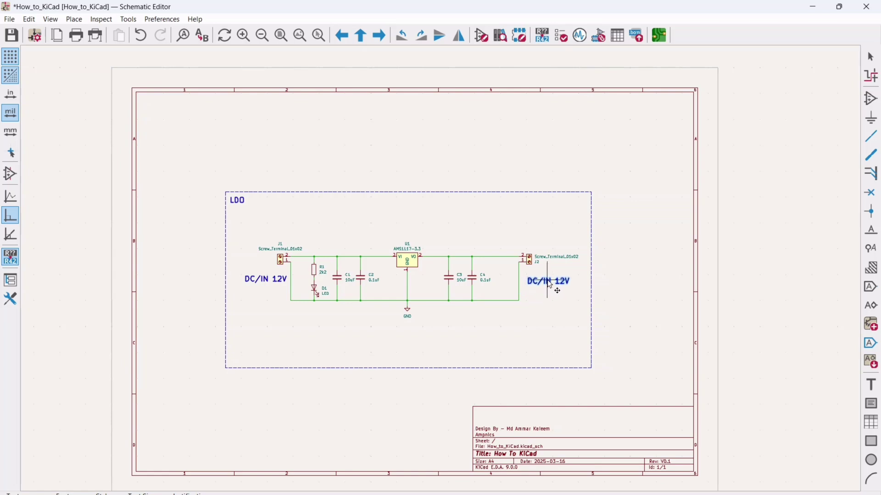
# - Place the label copy beside J2 and change its text to DC/OUT 3V3
pyautogui.click(547, 284)
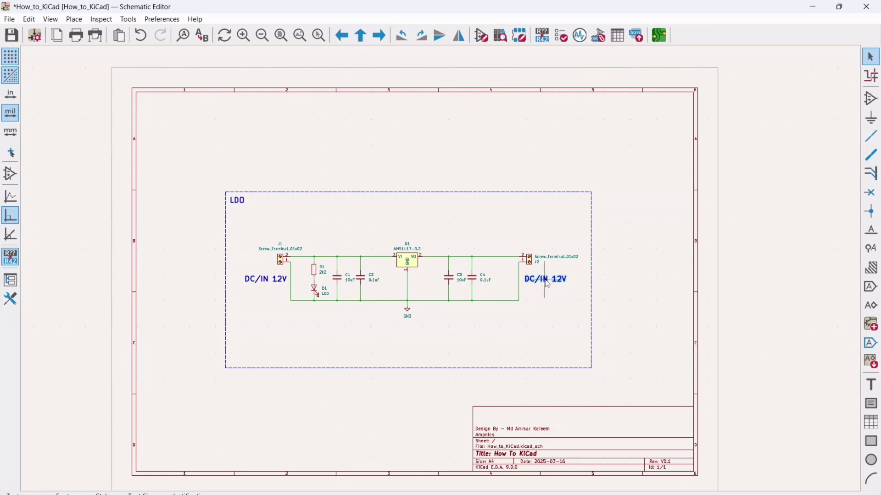
pyautogui.doubleClick(547, 281)
pyautogui.click(101, 79)
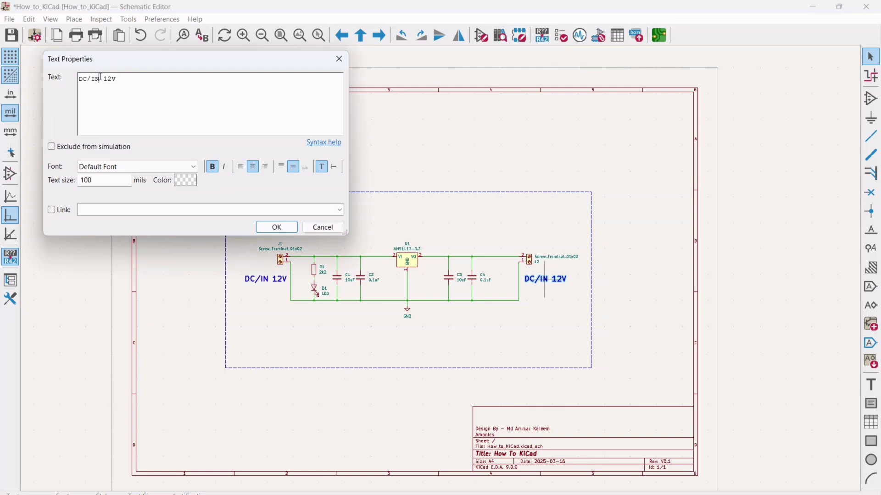
pyautogui.press('BackSpace')
pyautogui.press('BackSpace')
pyautogui.write('o')
pyautogui.write('ut')
pyautogui.press('BackSpace')
pyautogui.press('BackSpace')
pyautogui.press('BackSpace')
pyautogui.write('OUT')
pyautogui.click(277, 227)
pyautogui.keyDown('ctrl'); pyautogui.hscroll(-2, 527, 308); pyautogui.keyUp('ctrl')
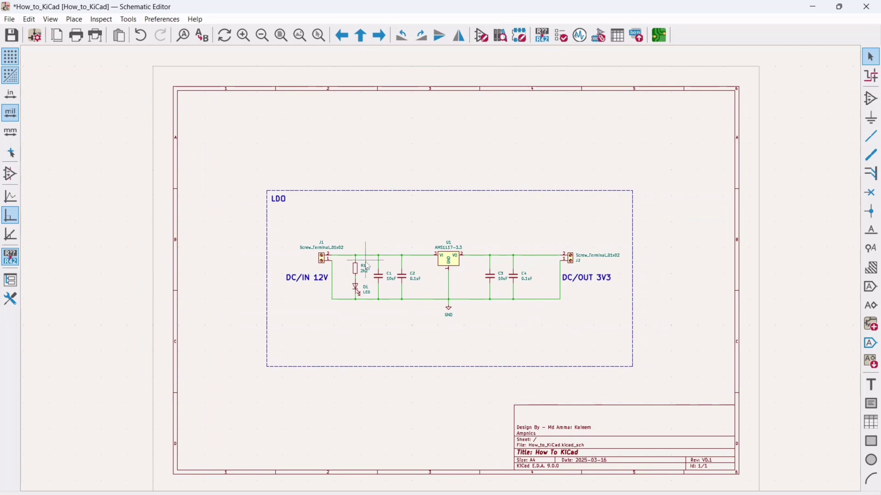
pyautogui.scroll(3, 373, 298)
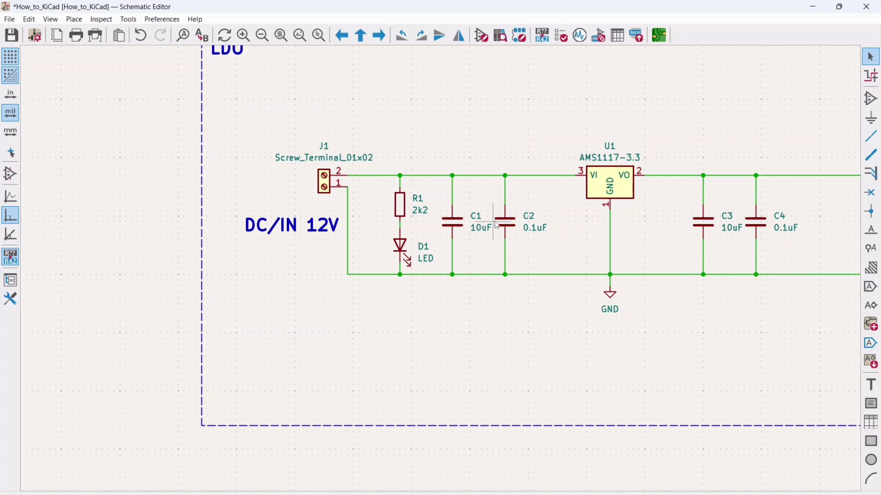
pyautogui.scroll(-2, 465, 235)
pyautogui.hscroll(-2, 487, 277)
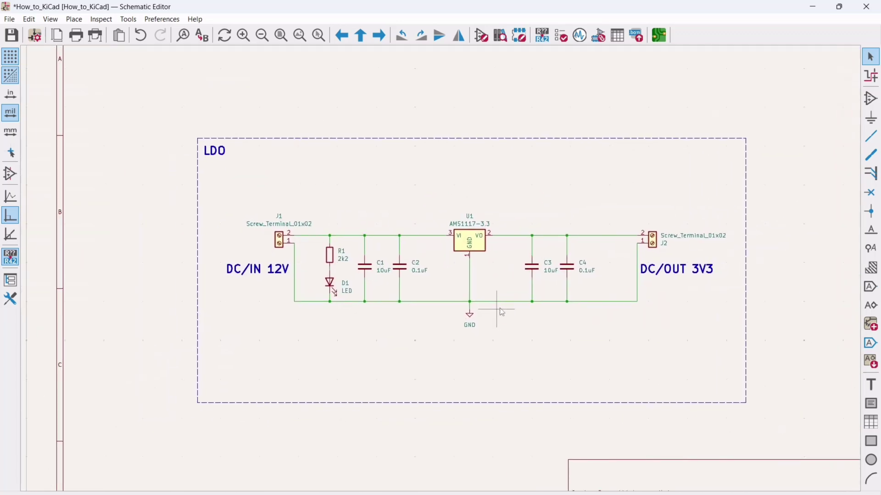